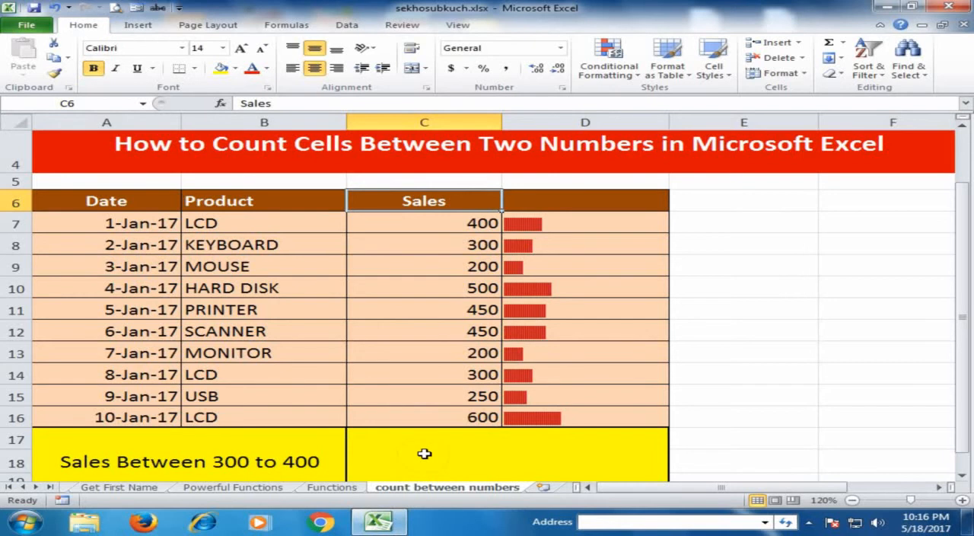
Step: Start a COUNTIFS formula in cell C18, beside the "Sales Between 300 to 400" label
scroll(424, 454, "down", 1)
left_click(413, 373)
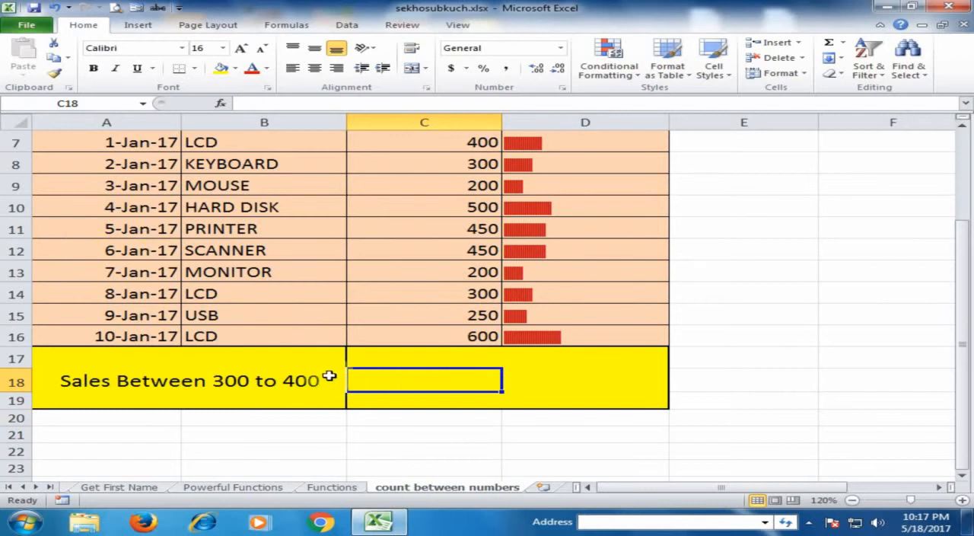
type("=")
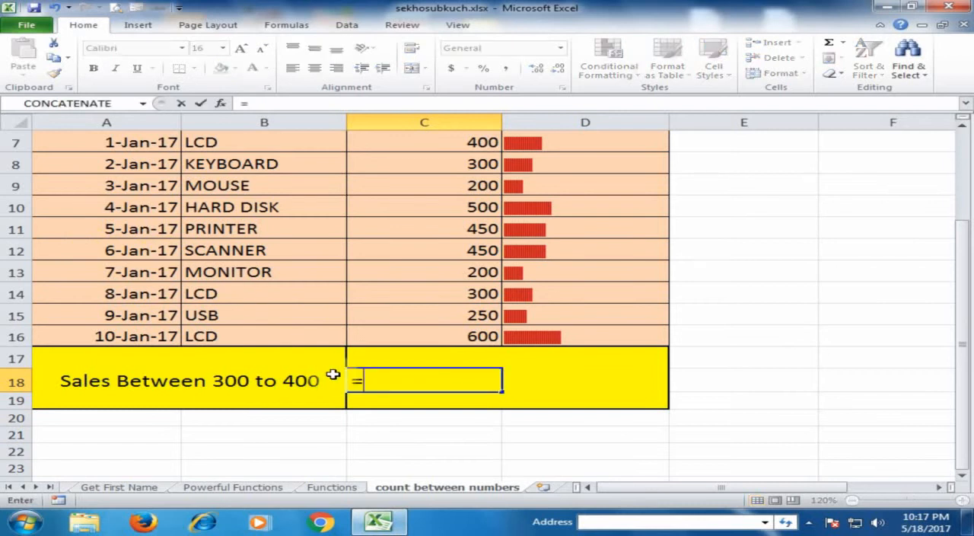
type("co")
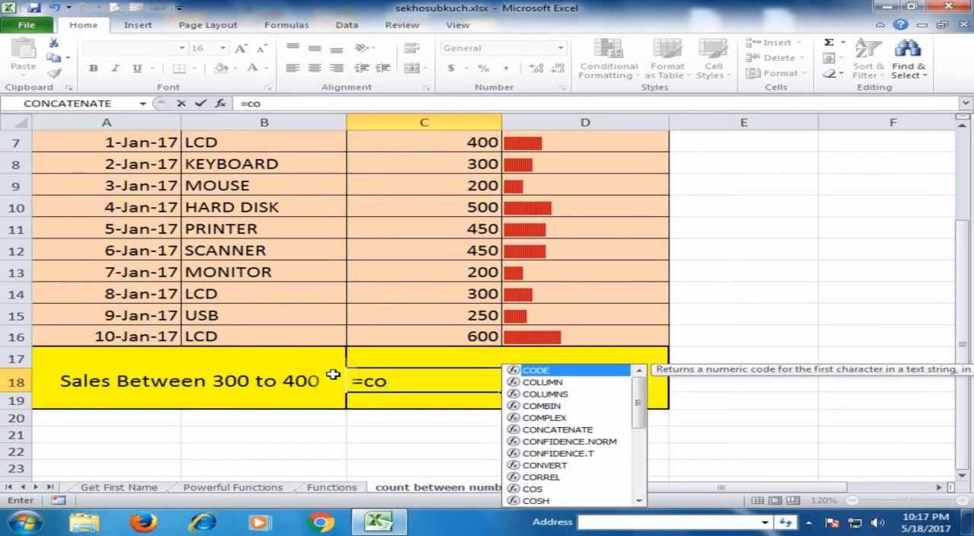
type("unt")
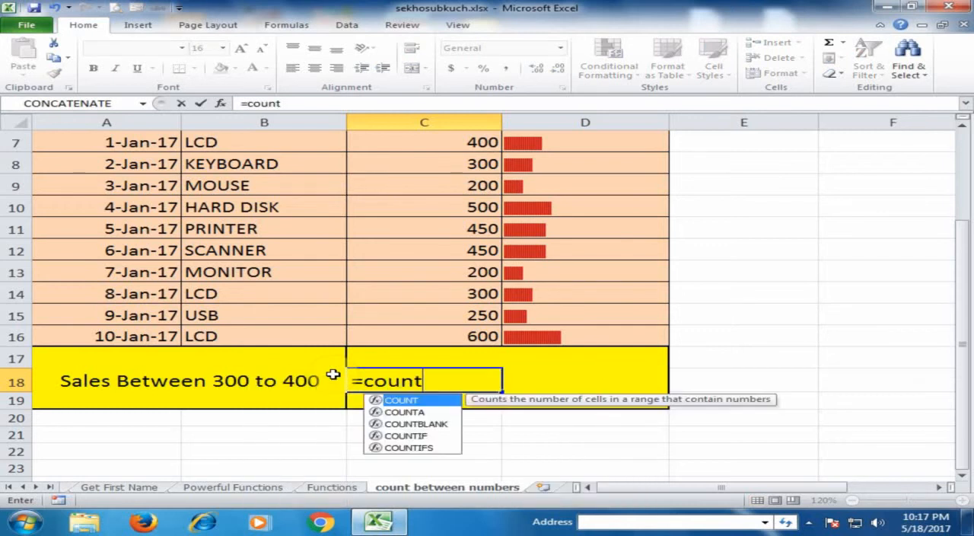
type("if")
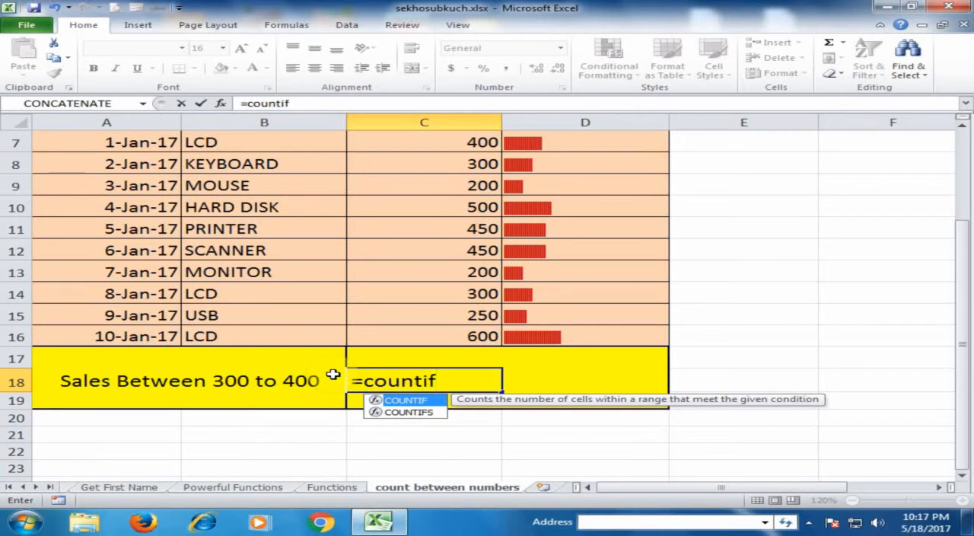
key("Down")
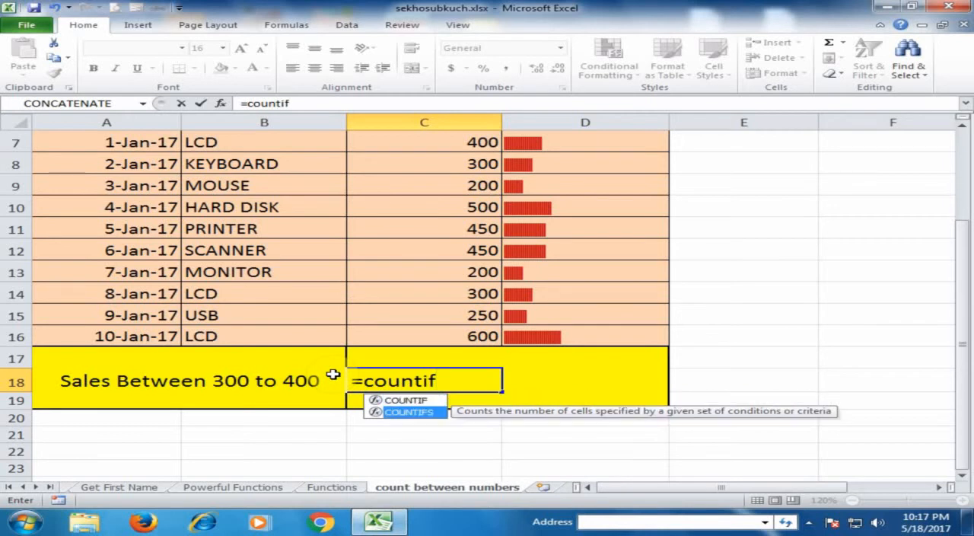
key("Tab")
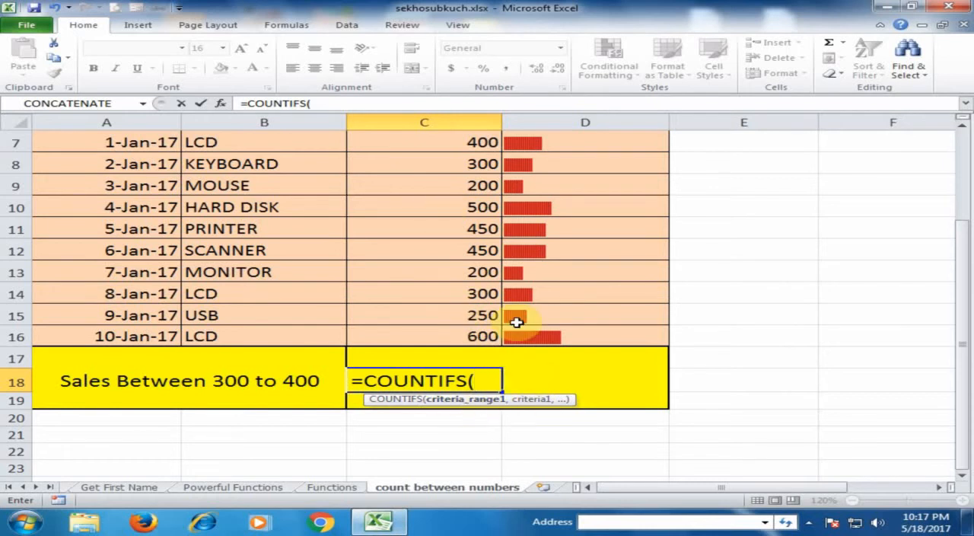
Step: Add the sales range C7:C16 with the criterion ">=300" as the formula's first condition
scroll(517, 326, "up", 1)
left_click_drag(455, 222, 430, 416)
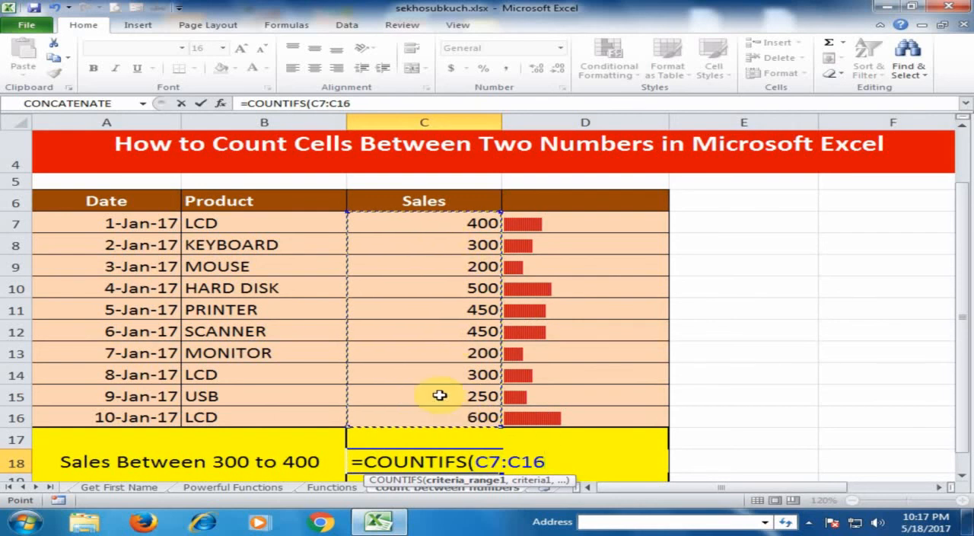
type(",\">=")
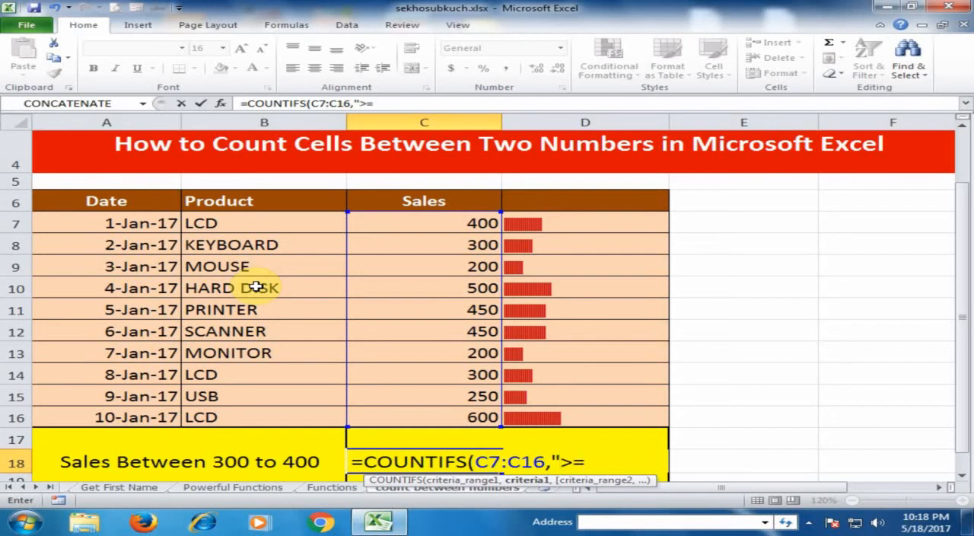
type("300")
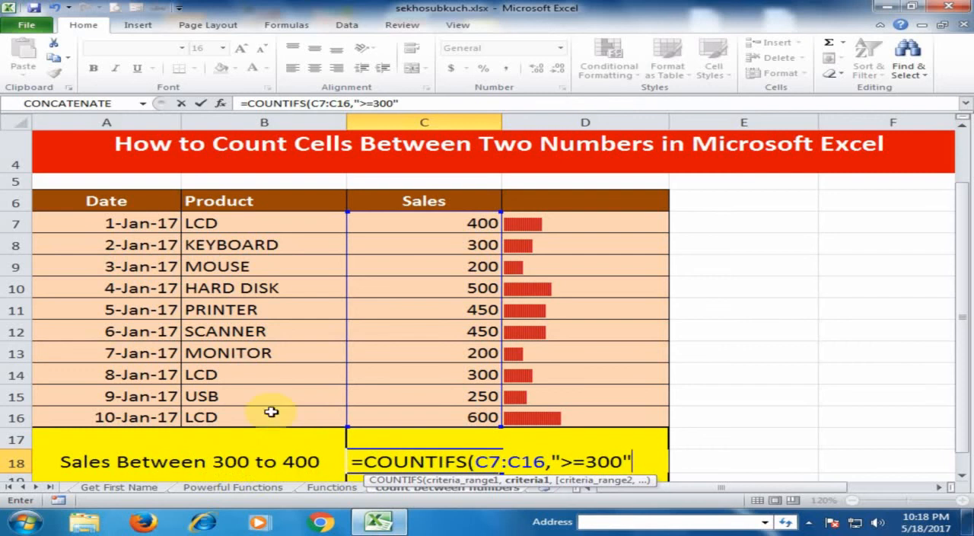
Step: Add C7:C16 with the criterion "<=400" as the second condition and complete the COUNTIFS formula
type(",")
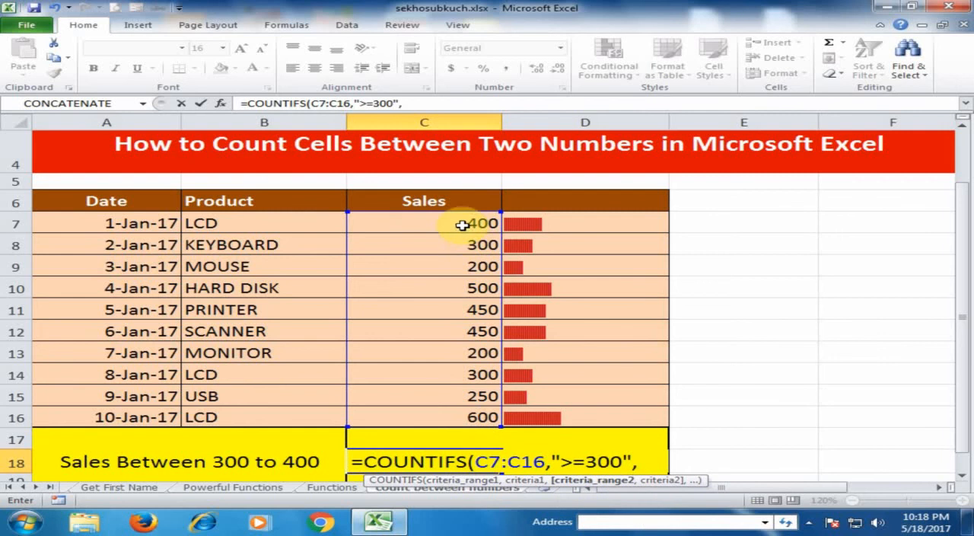
left_click_drag(462, 221, 393, 405)
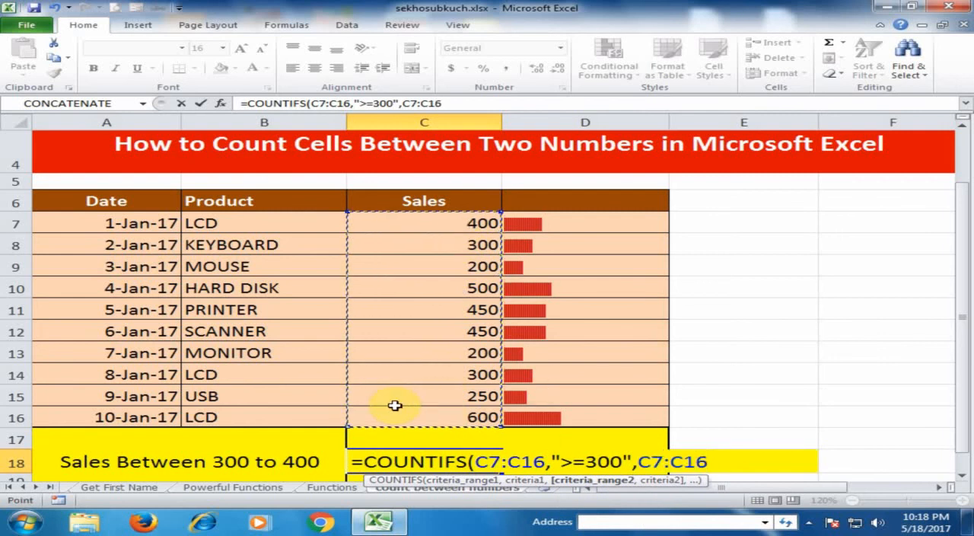
type(",")
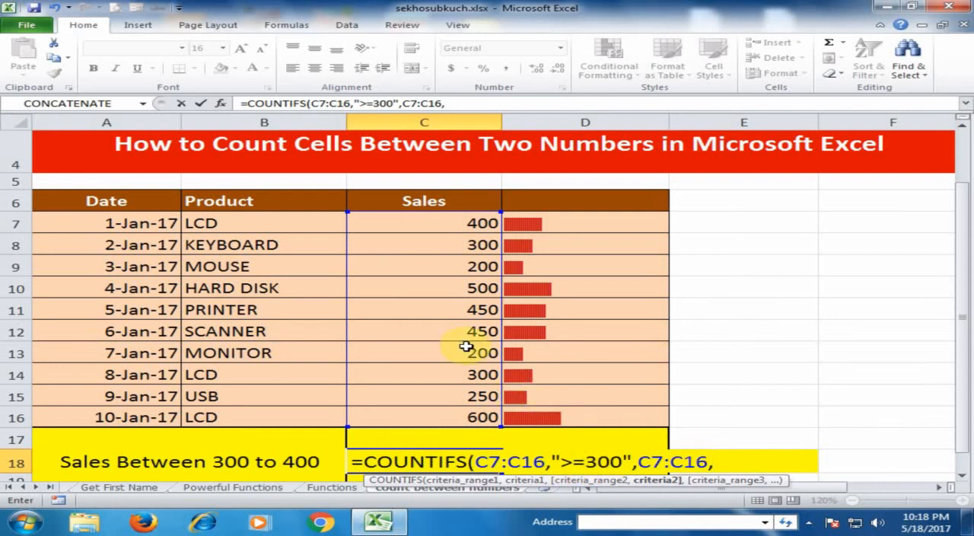
type("\"<=400")
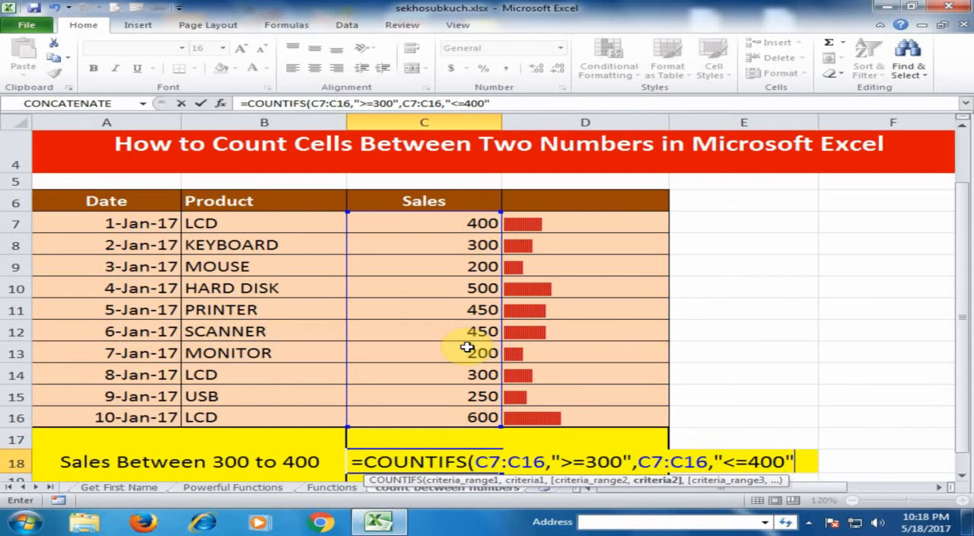
type("\")")
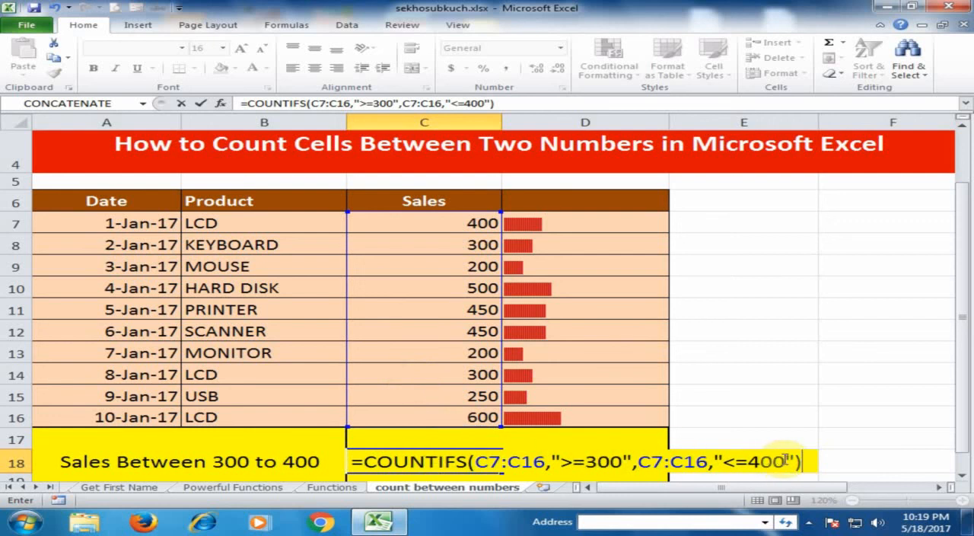
key("Return")
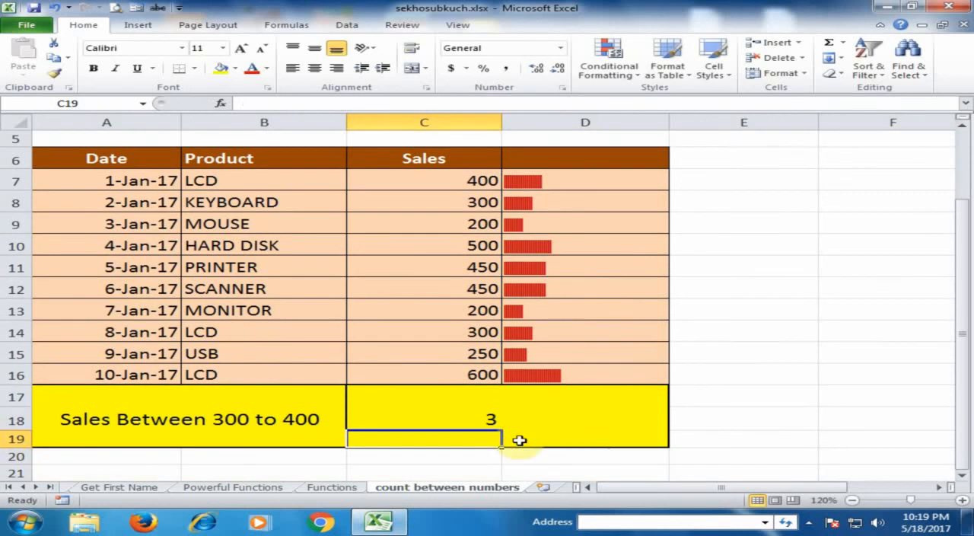
Step: Check the count in C18 against the sales values in C8, C7 and C14
left_click(459, 411)
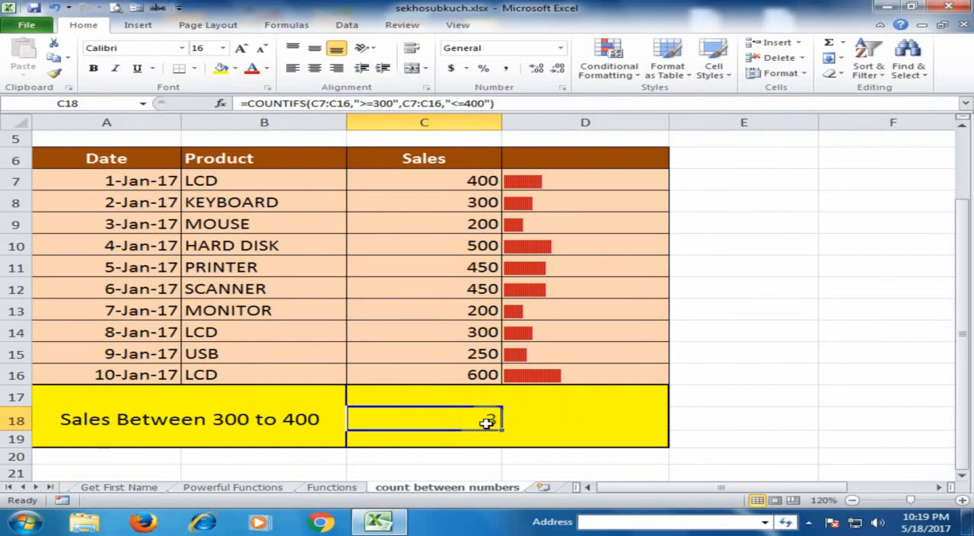
left_click(460, 202)
left_click(462, 185)
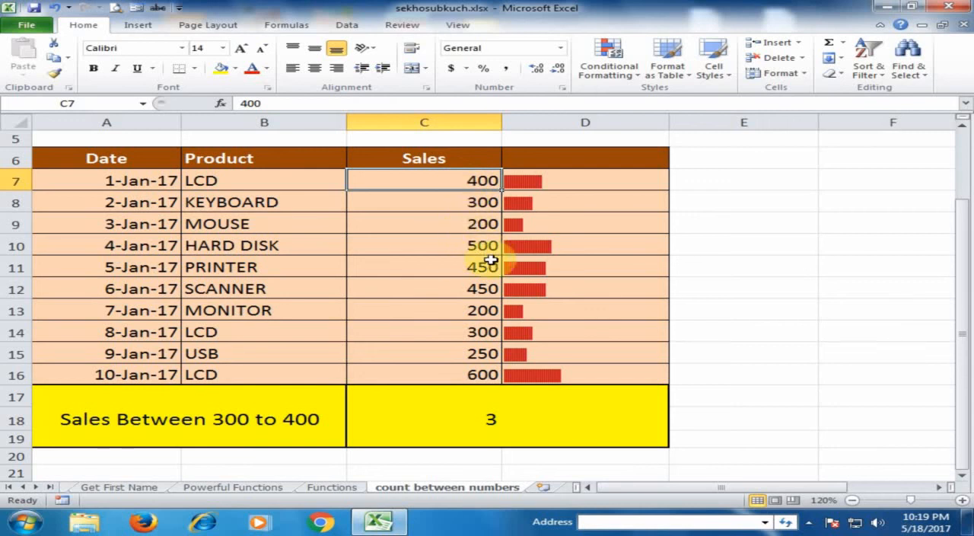
left_click(489, 333)
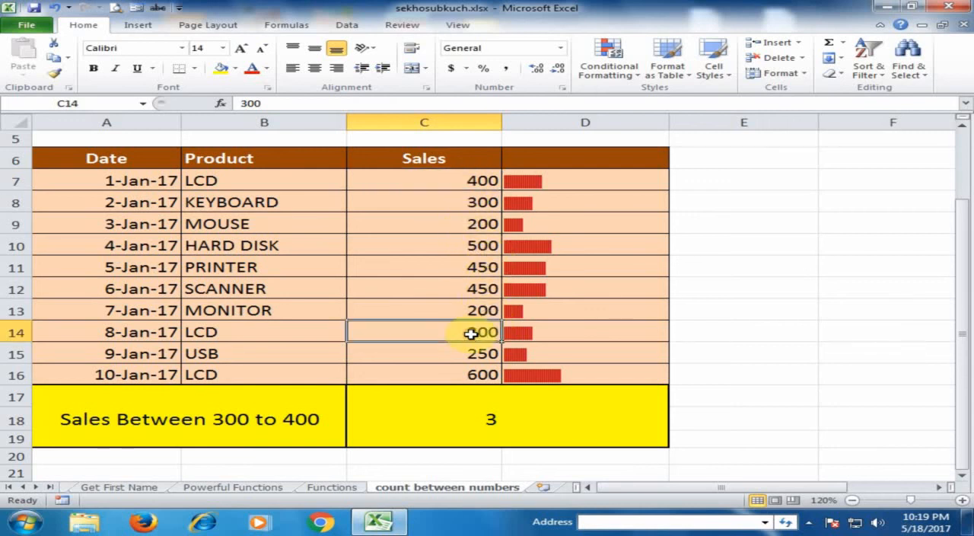
left_click(487, 421)
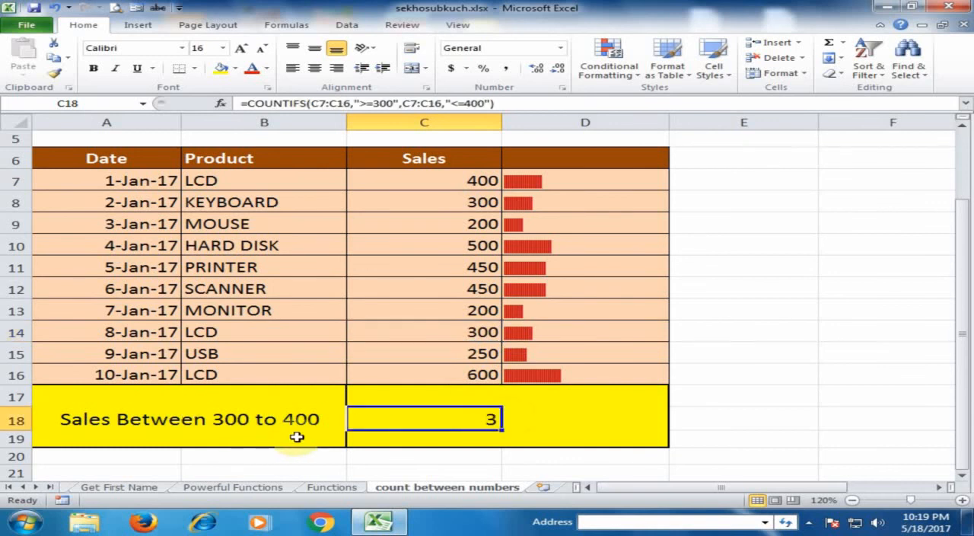
Step: Set the USB sales value in C15 to 350 and check the count in C18
left_click(457, 353)
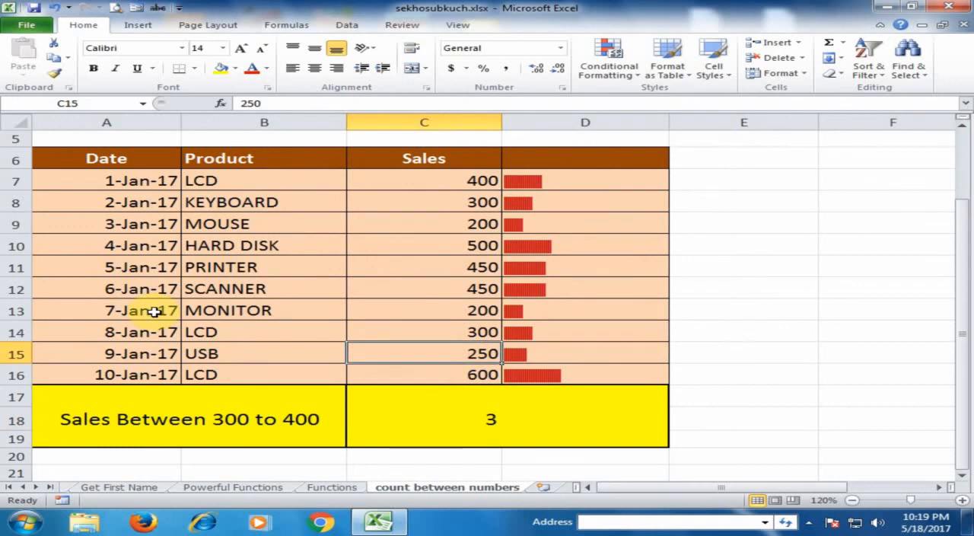
type("350")
key("Return")
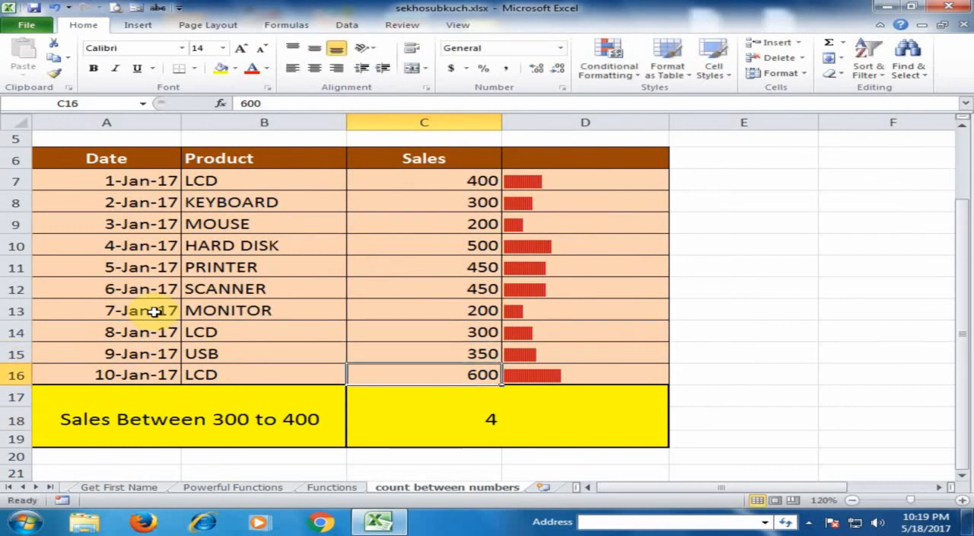
left_click(481, 419)
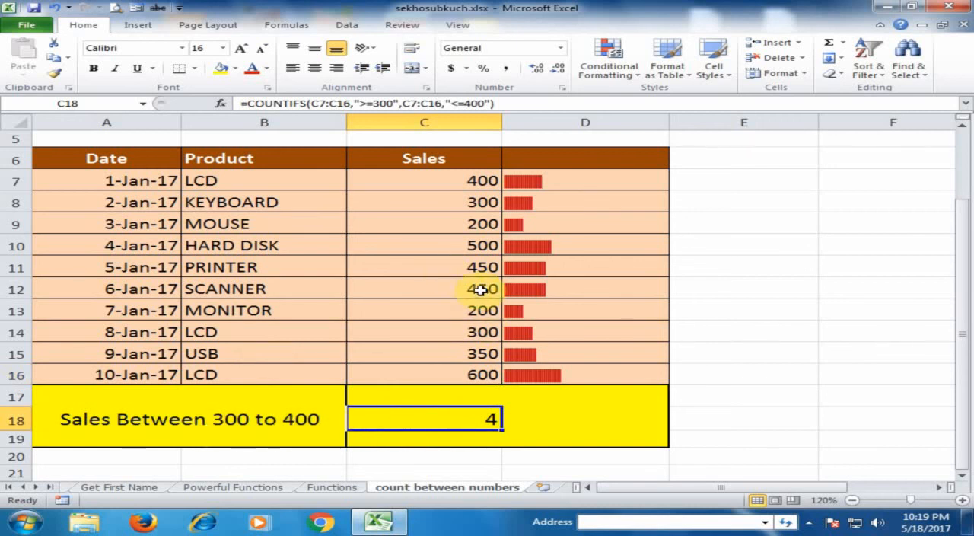
Step: Set the SCANNER sales value in C12 to 365 and check the count in C18 again
left_click(432, 290)
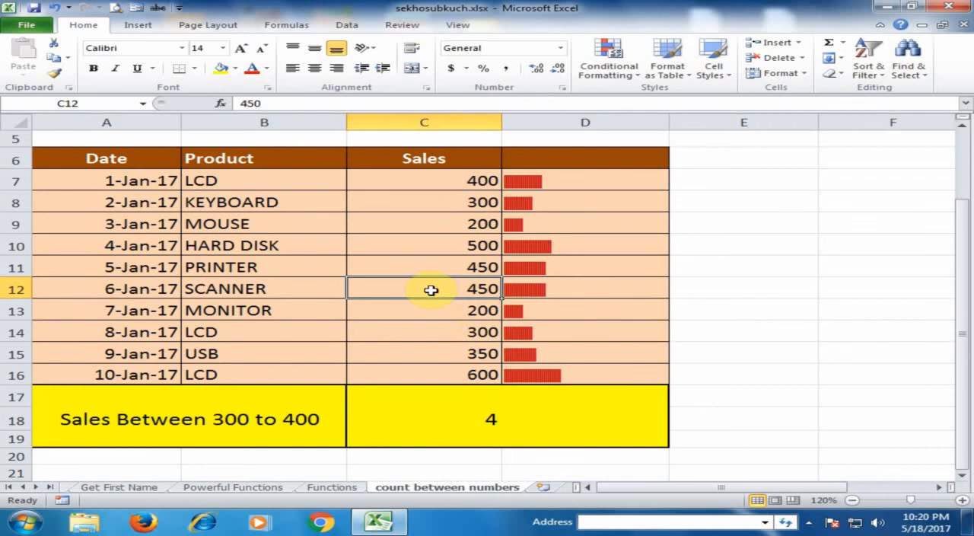
type("365")
key("Return")
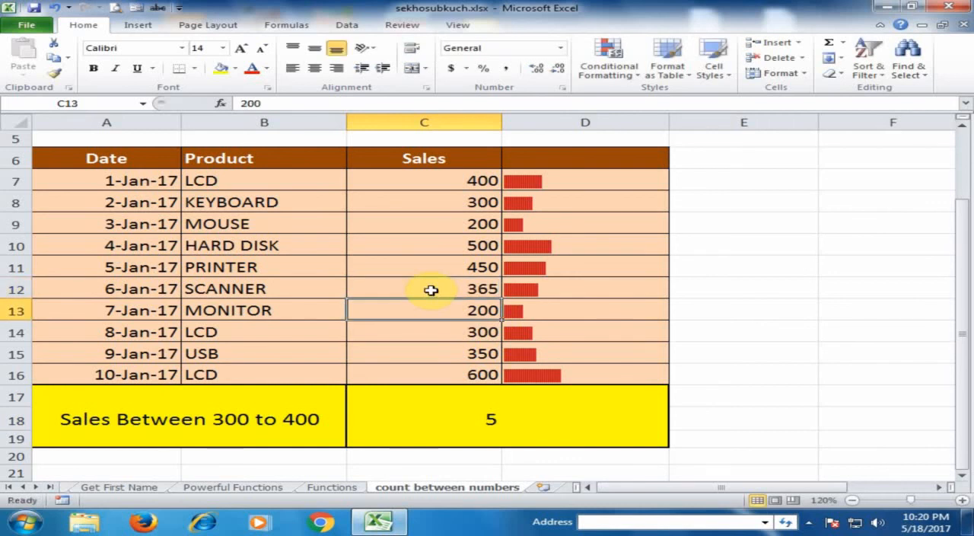
left_click(493, 414)
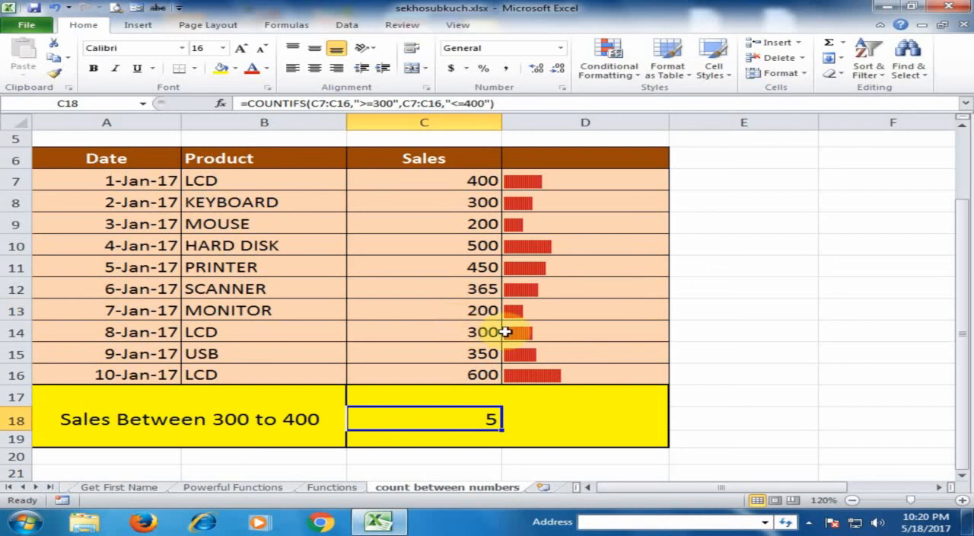
left_click(588, 305)
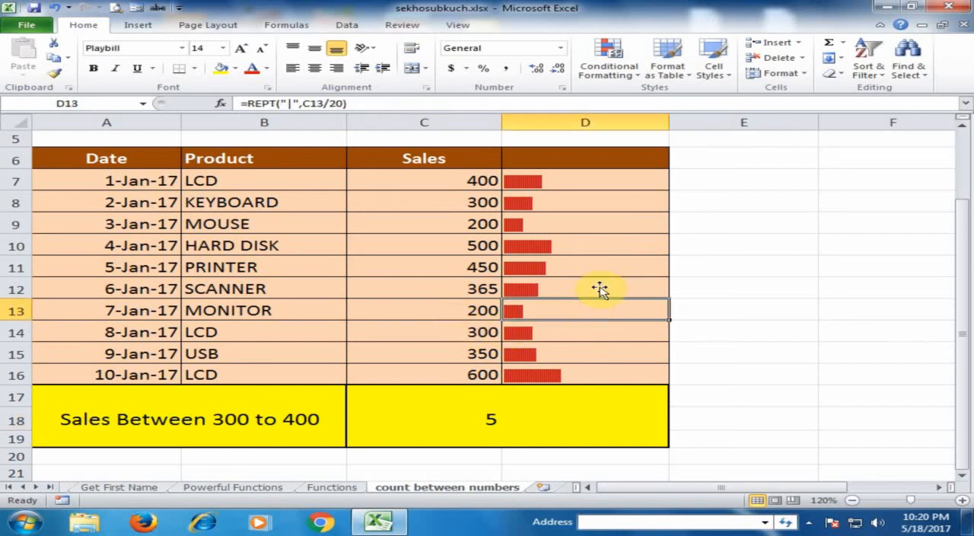
left_click(410, 277)
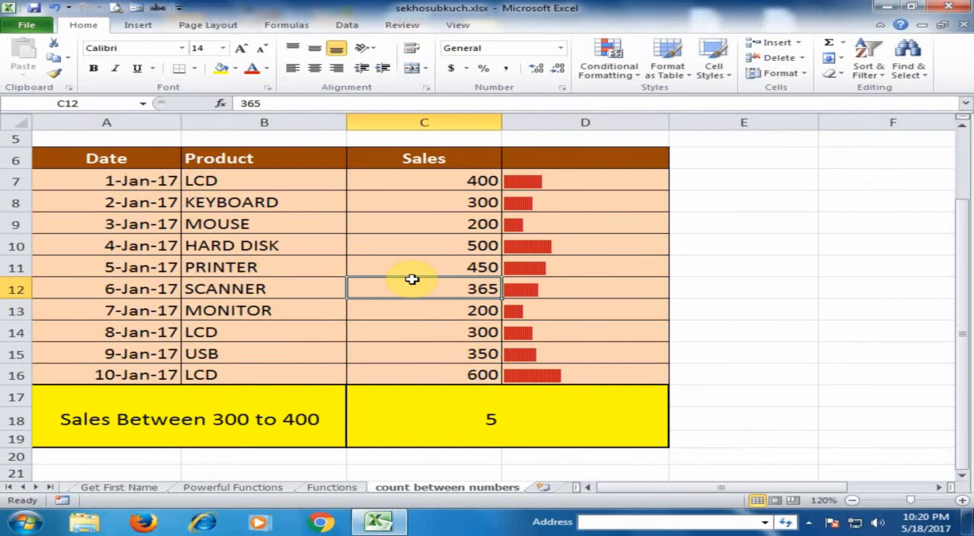
scroll(412, 279, "up", 2)
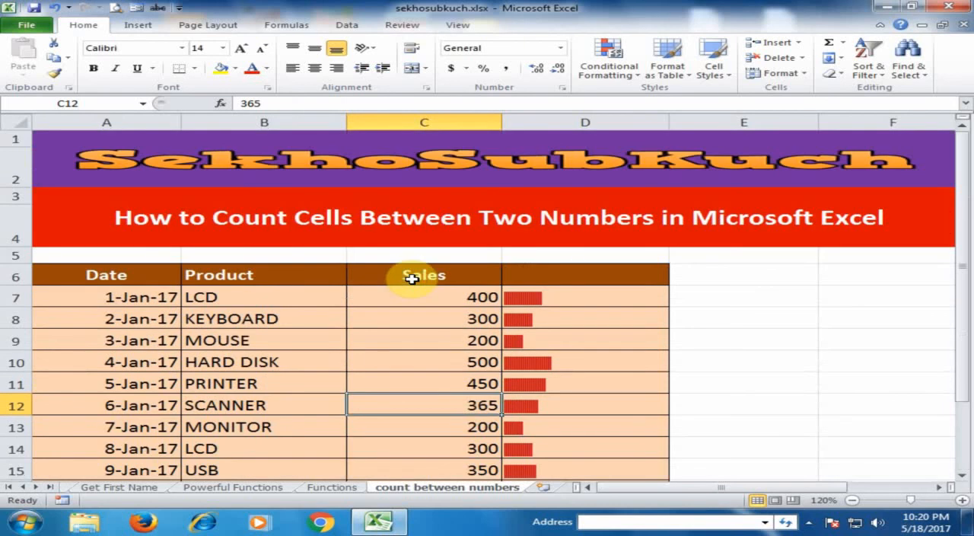